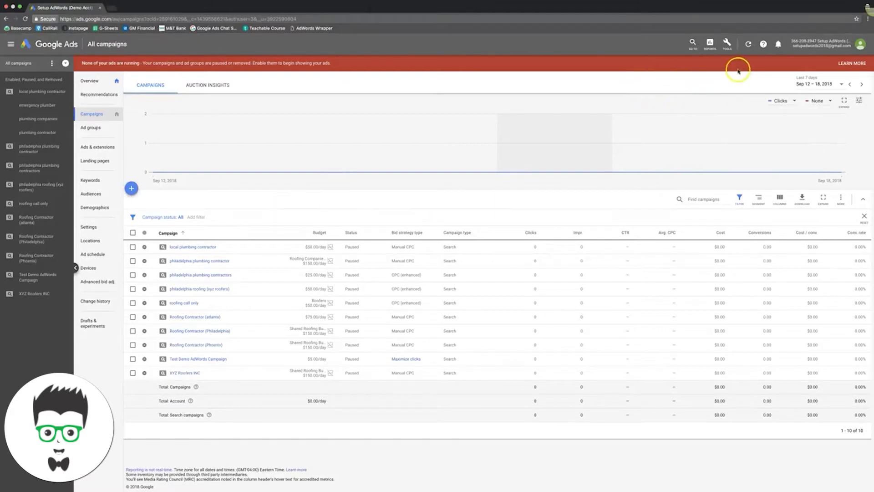
- After viewing the Contact Local Services help article, open Google Partners Help's Contact us options
{"action": "left_click", "coordinate": [763, 45]}
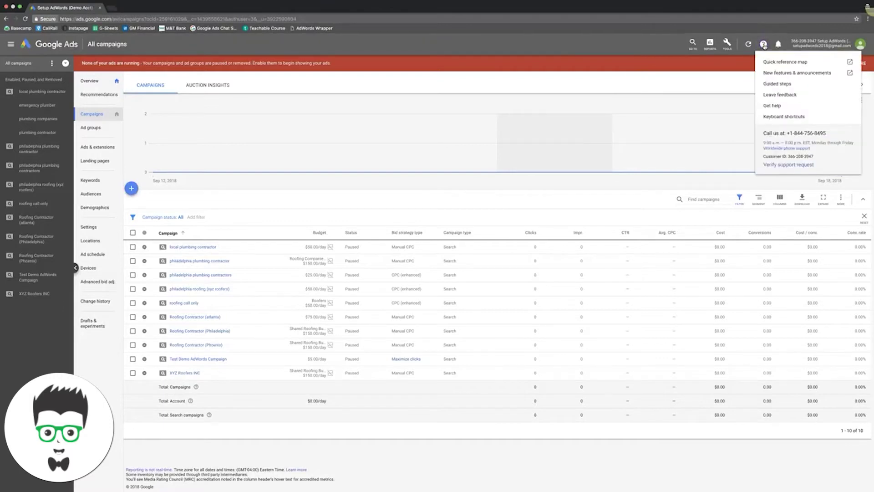
{"action": "left_click", "coordinate": [772, 106]}
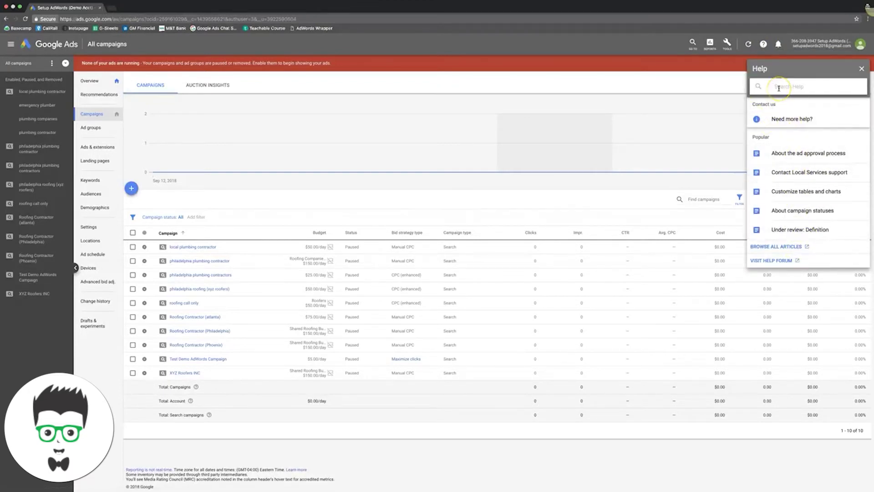
{"action": "type", "text": "dus"}
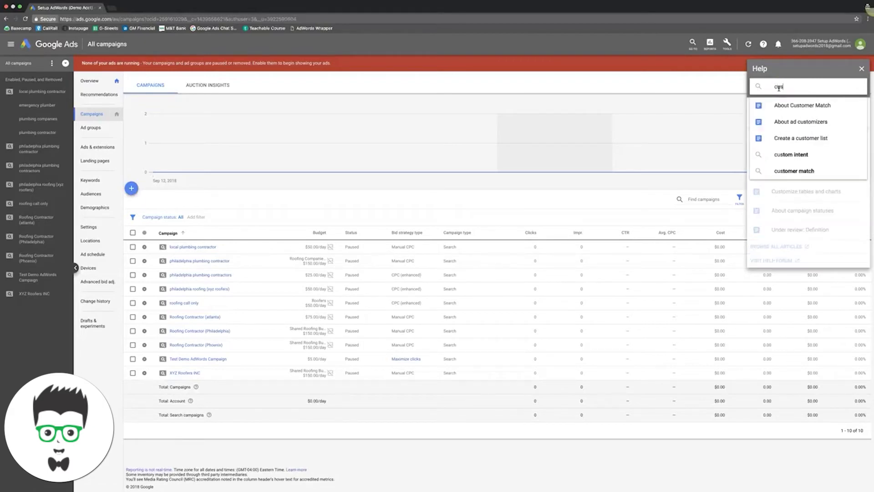
{"action": "type", "text": "mer support"}
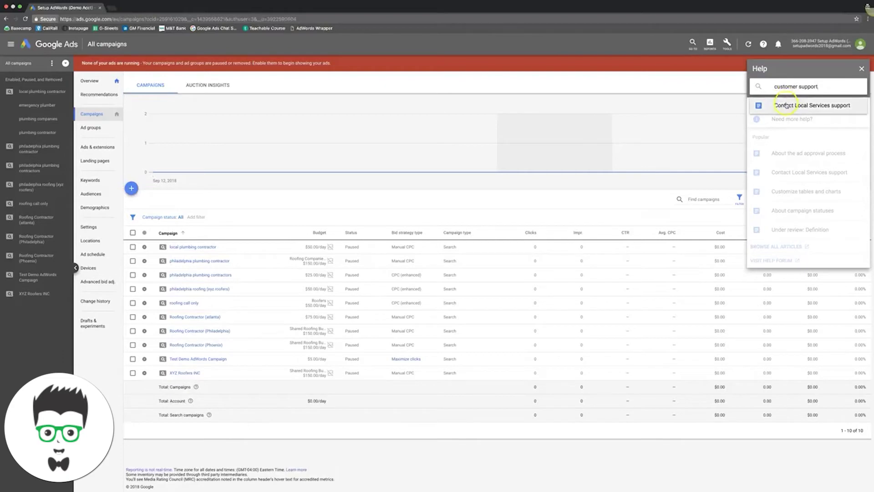
{"action": "left_click", "coordinate": [792, 105]}
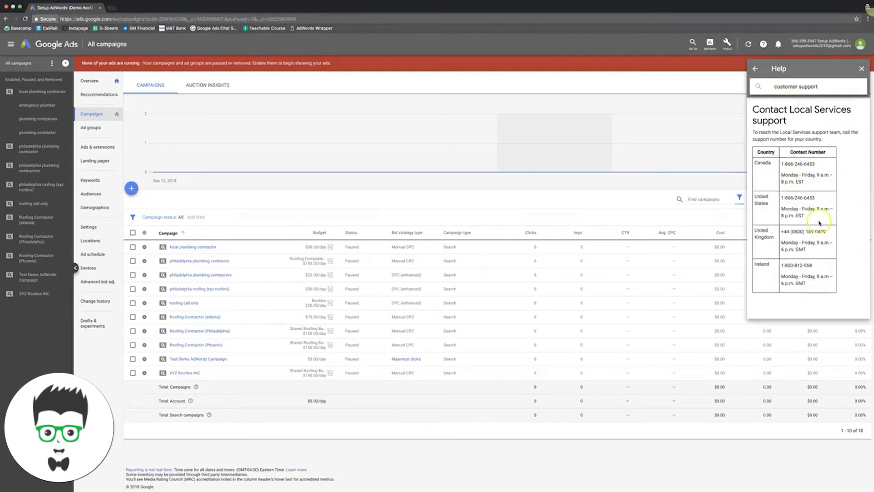
{"action": "scroll", "coordinate": [819, 222], "scroll_direction": "down", "scroll_amount": 1}
{"action": "scroll", "coordinate": [806, 198], "scroll_direction": "down", "scroll_amount": 1}
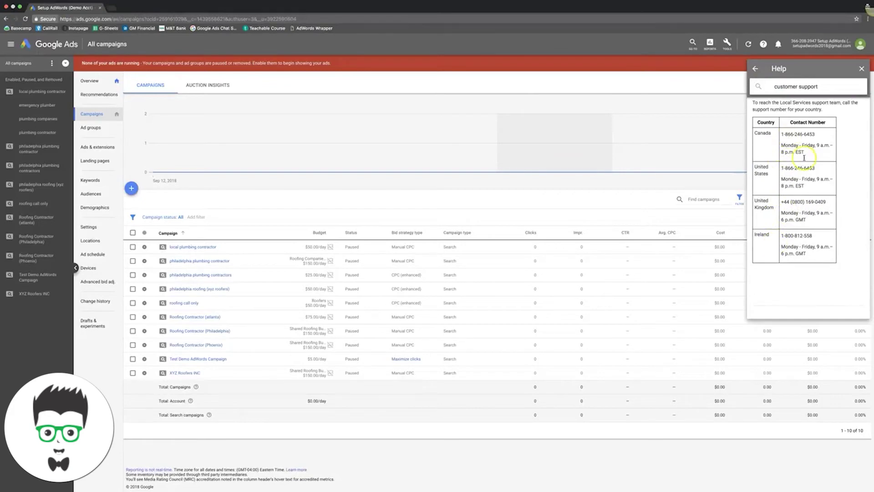
{"action": "scroll", "coordinate": [804, 157], "scroll_direction": "up", "scroll_amount": 2}
{"action": "left_click", "coordinate": [861, 69]}
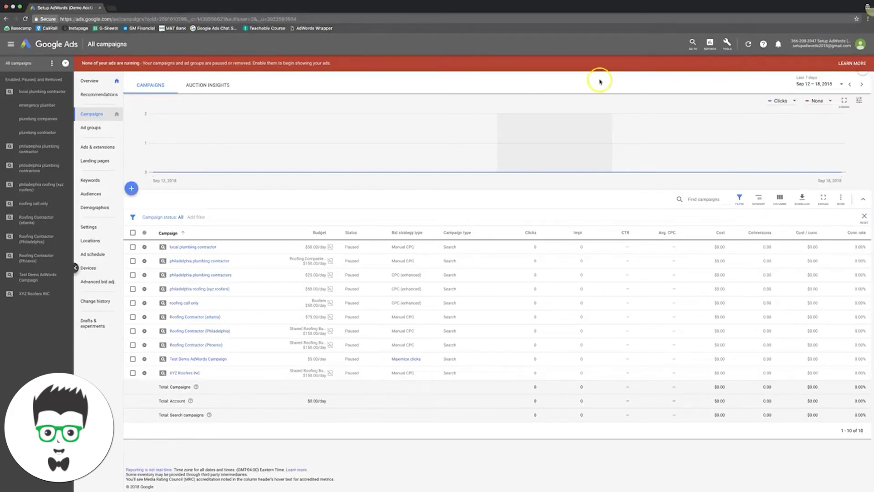
{"action": "left_click", "coordinate": [217, 29]}
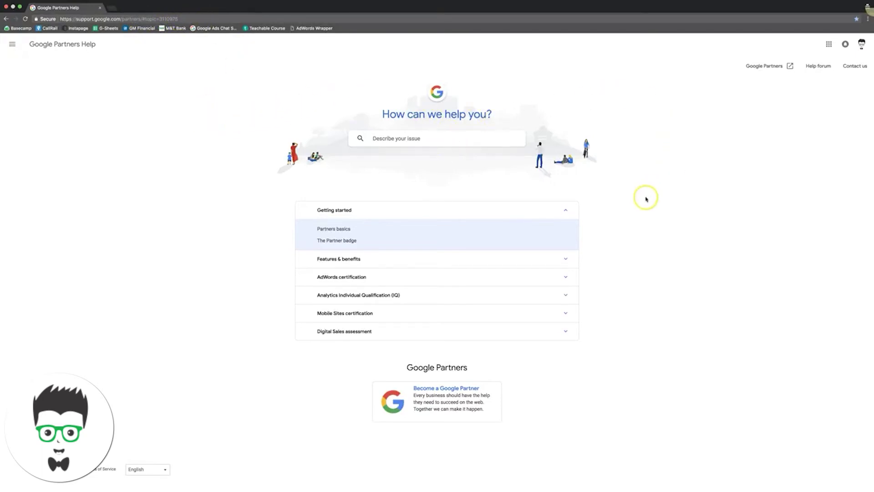
{"action": "left_click", "coordinate": [854, 65]}
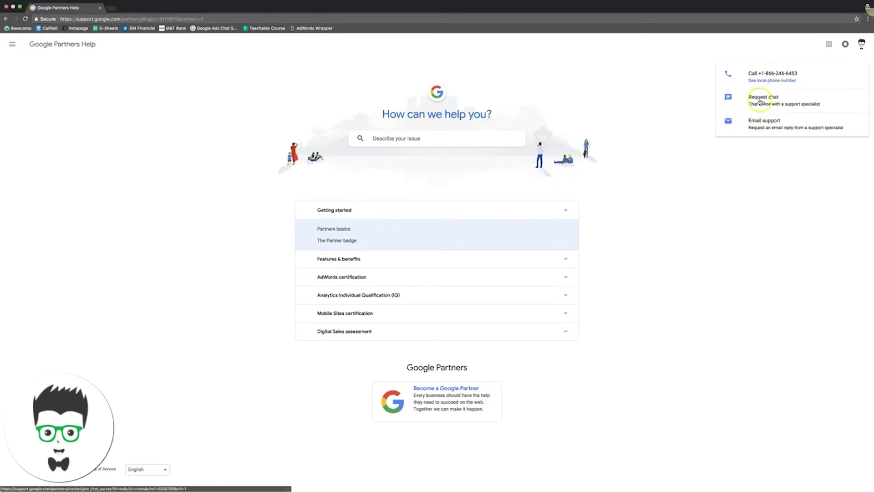
{"action": "left_click", "coordinate": [755, 98]}
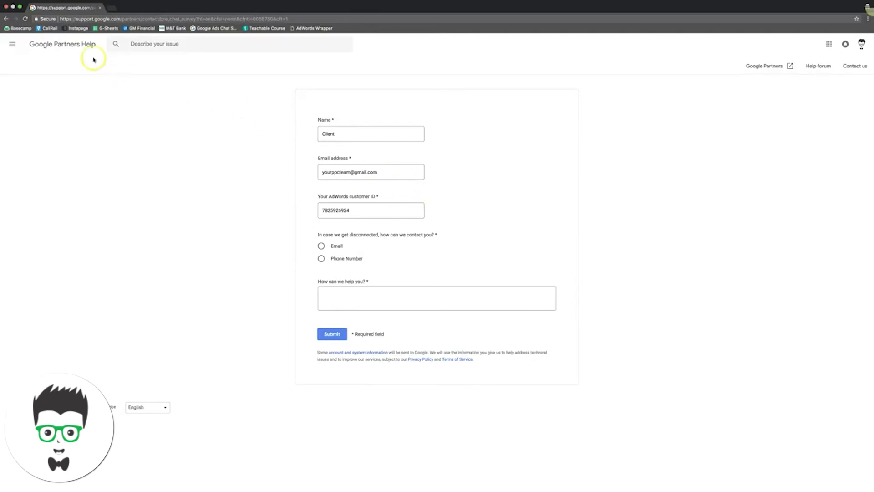
{"action": "left_click", "coordinate": [6, 19]}
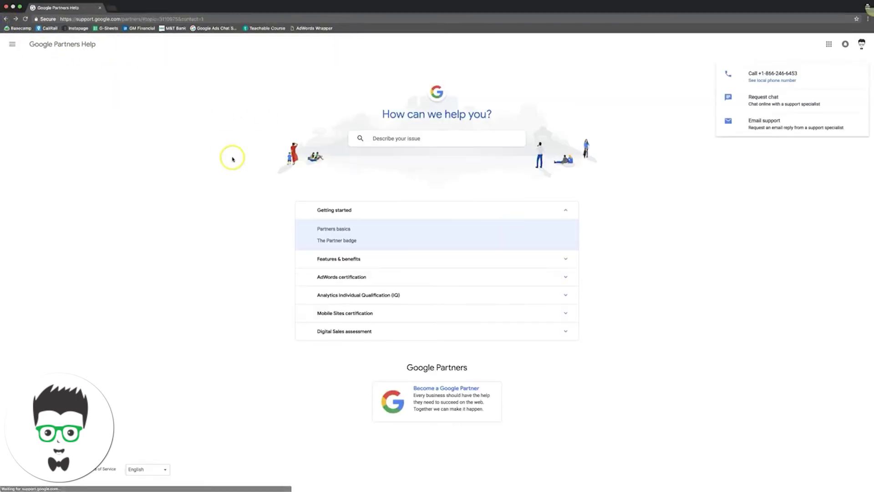
{"action": "left_click", "coordinate": [229, 203]}
{"action": "left_click", "coordinate": [855, 66]}
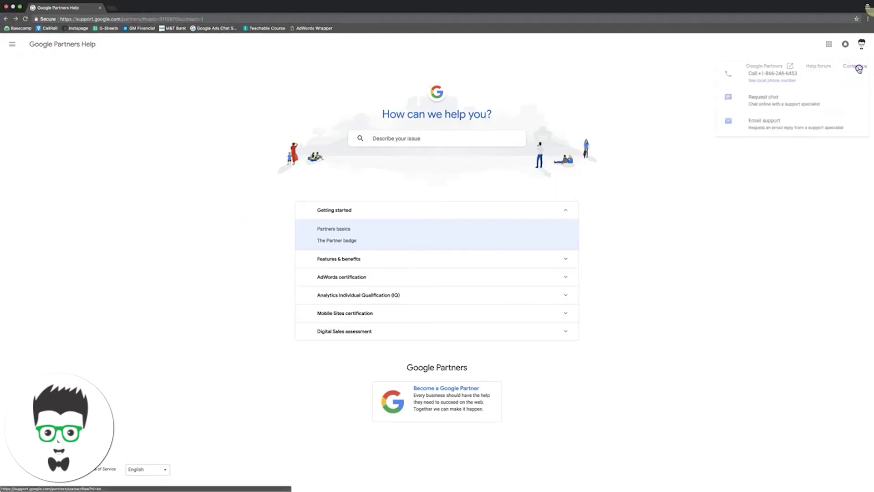